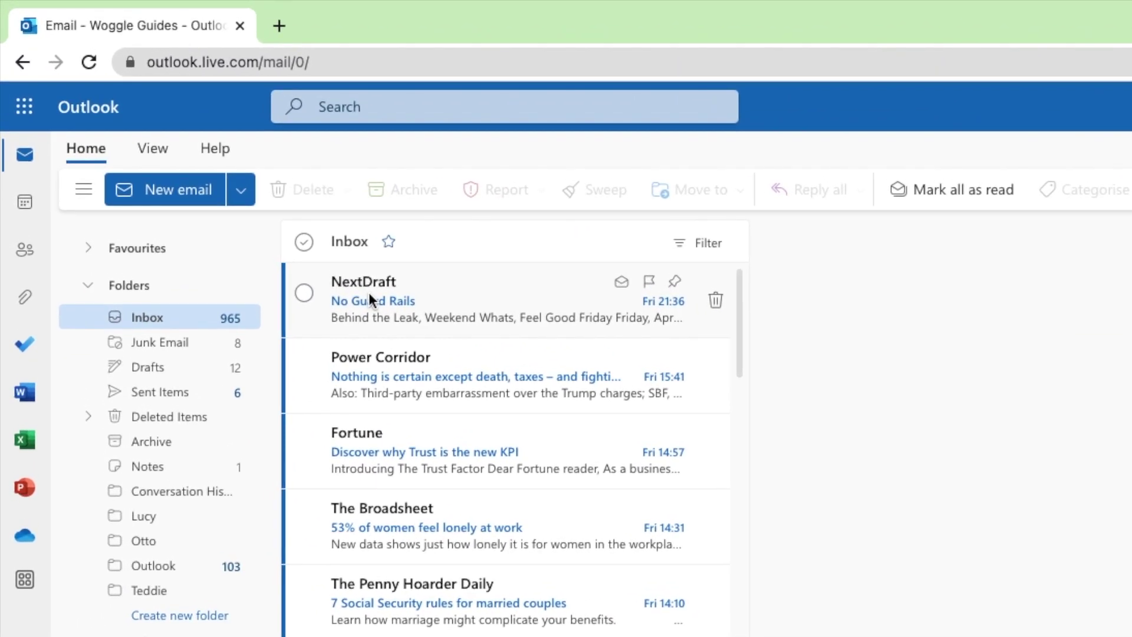
left_click(303, 292)
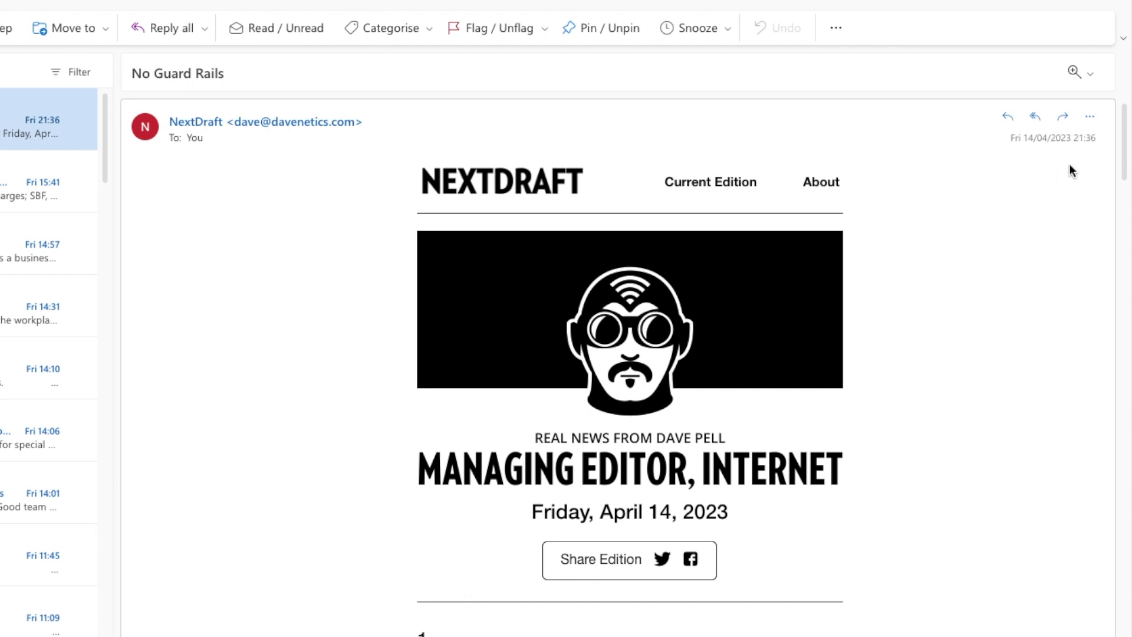
Choose Download from the No Guard Rails email's More actions menu
left_click(1091, 118)
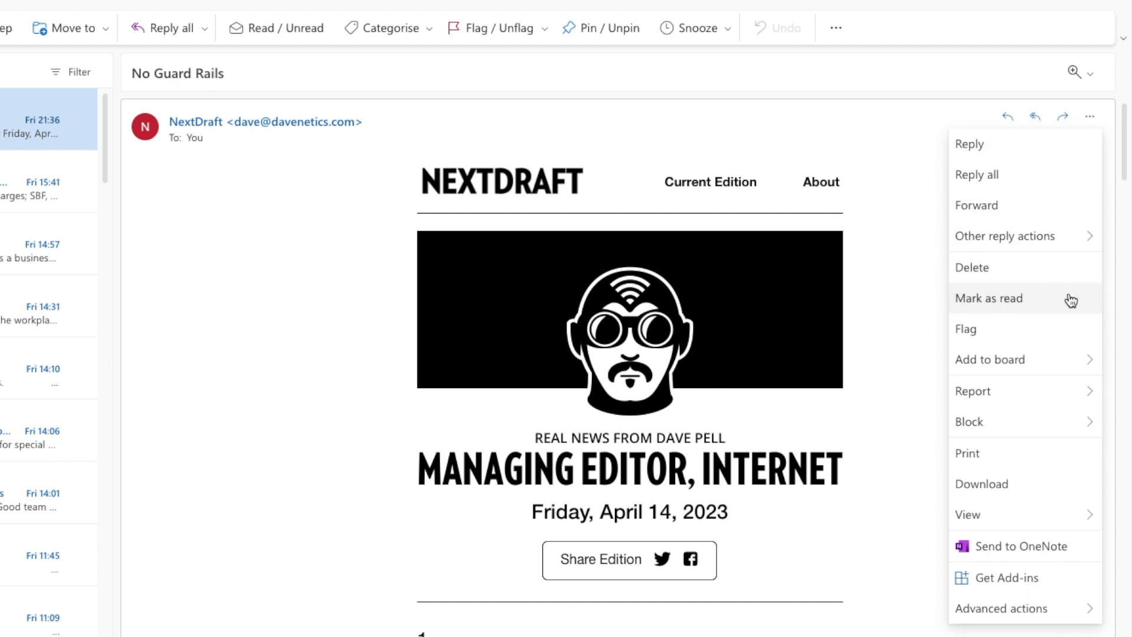
left_click(1076, 487)
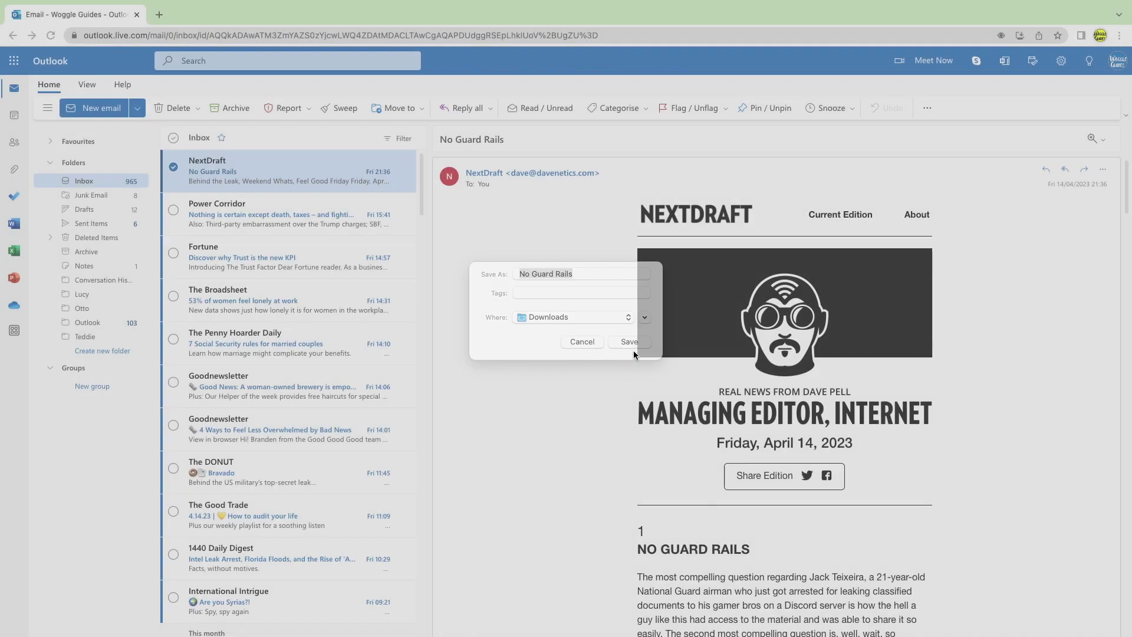
Save the email to Downloads as 'No Guard Rails.eml'
left_click(633, 351)
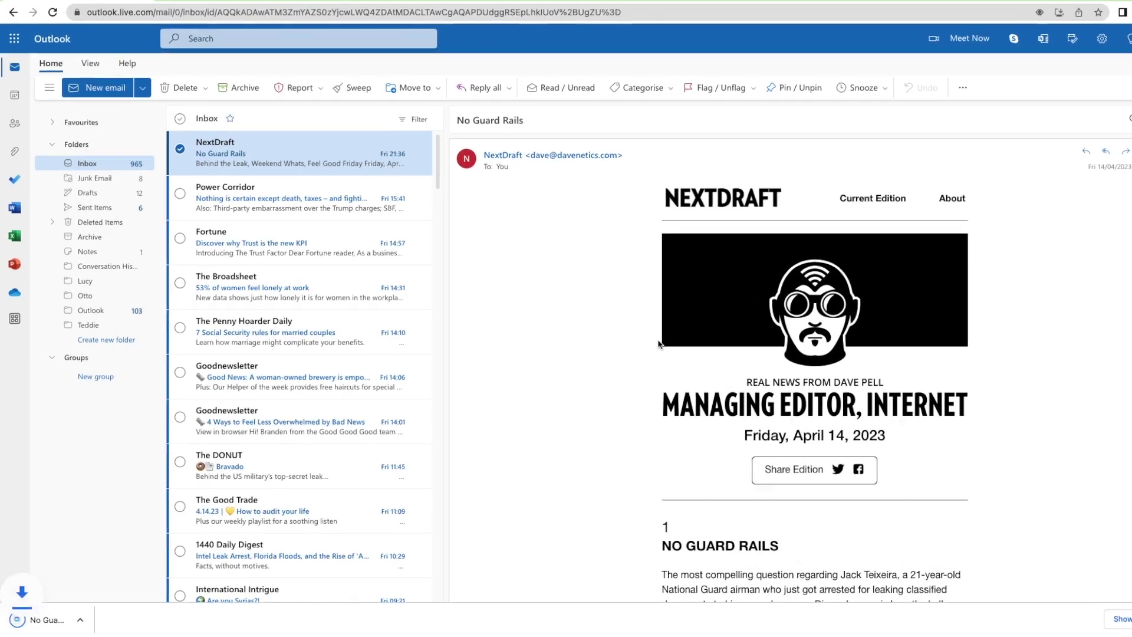